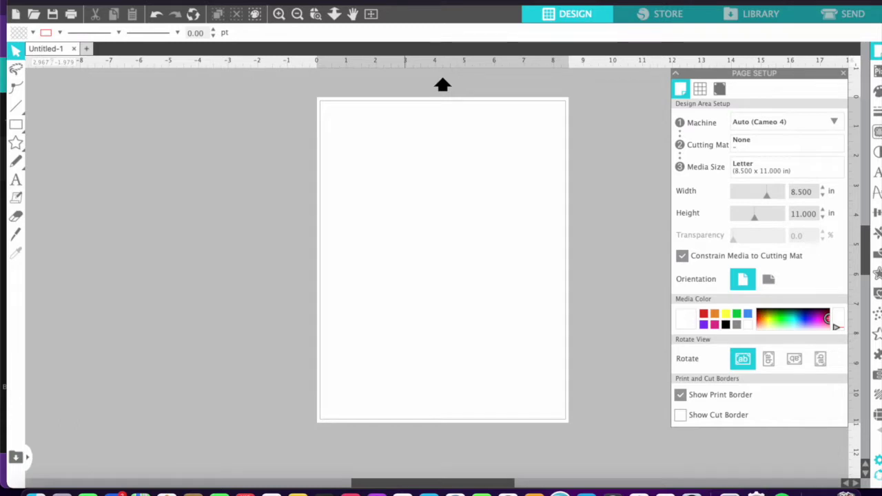
# Step: Merge the image "Recently updated Business Cards.png" from the Downloads folder into the current design
pyautogui.click(71, 4)
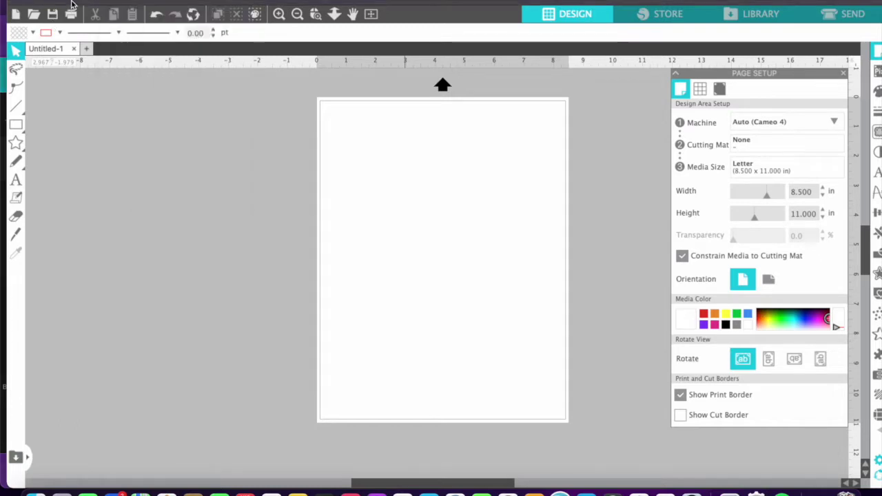
pyautogui.click(118, 2)
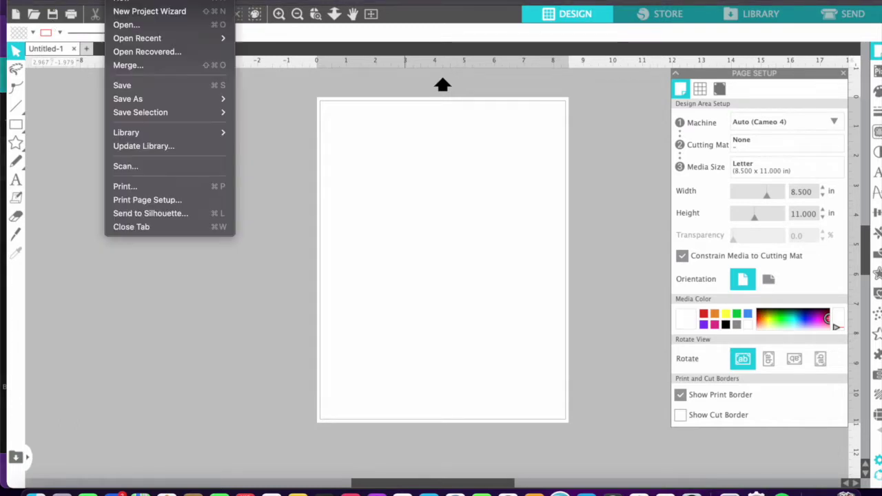
pyautogui.click(131, 68)
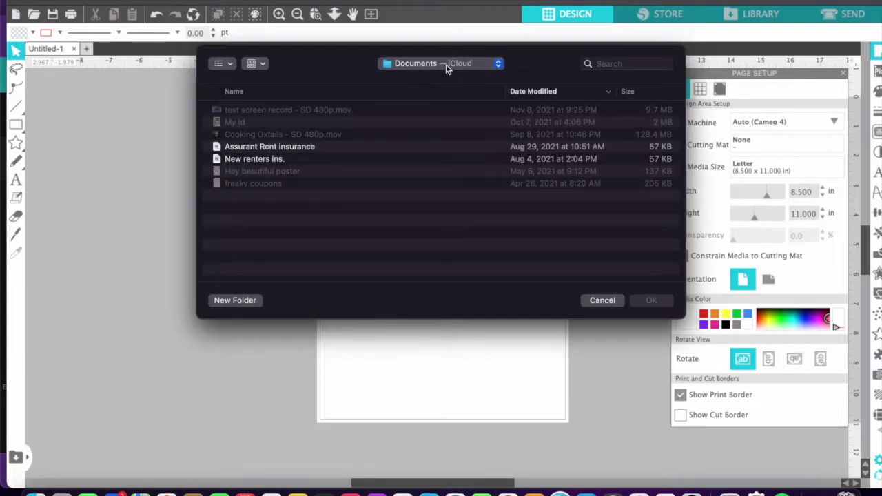
pyautogui.click(446, 66)
pyautogui.click(413, 151)
pyautogui.click(277, 112)
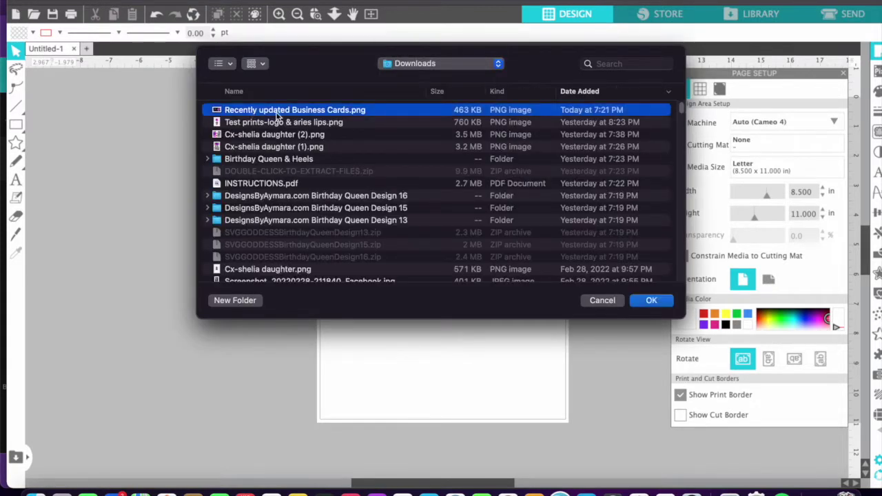
pyautogui.click(651, 300)
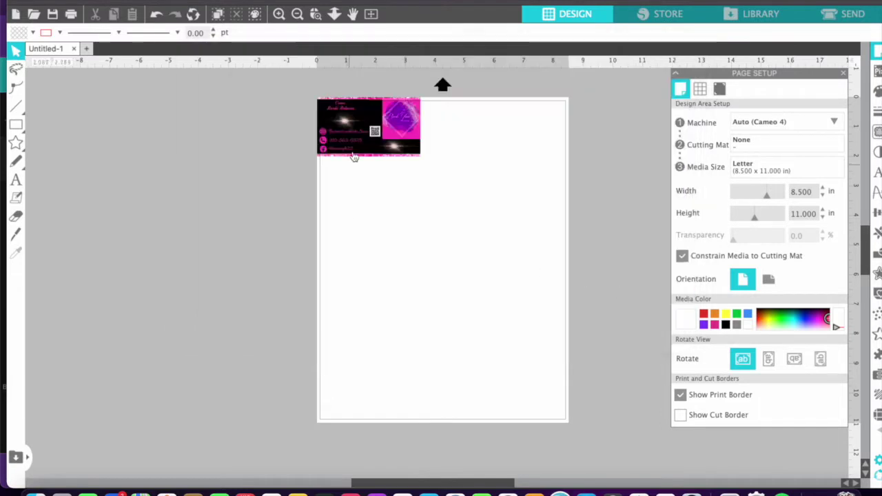
# Step: Move the imported business card inside the print border at the page's upper-left corner, to about X 0.290 in, Y 0.310 in
pyautogui.moveTo(366, 131)
pyautogui.mouseDown()
pyautogui.moveTo(368, 157)
pyautogui.moveTo(373, 141)
pyautogui.mouseUp()
pyautogui.click(387, 169)
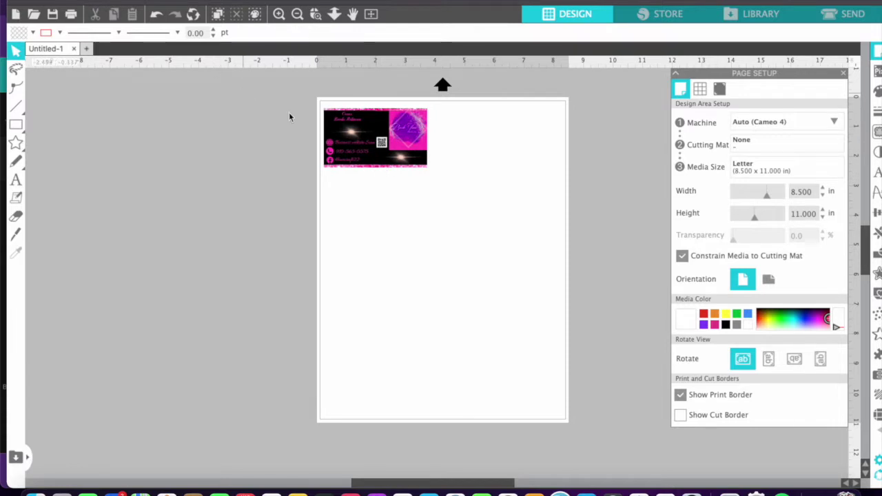
pyautogui.moveTo(377, 142)
pyautogui.mouseDown()
pyautogui.moveTo(375, 131)
pyautogui.moveTo(373, 145)
pyautogui.moveTo(379, 138)
pyautogui.moveTo(386, 148)
pyautogui.mouseUp()
pyautogui.click(312, 127)
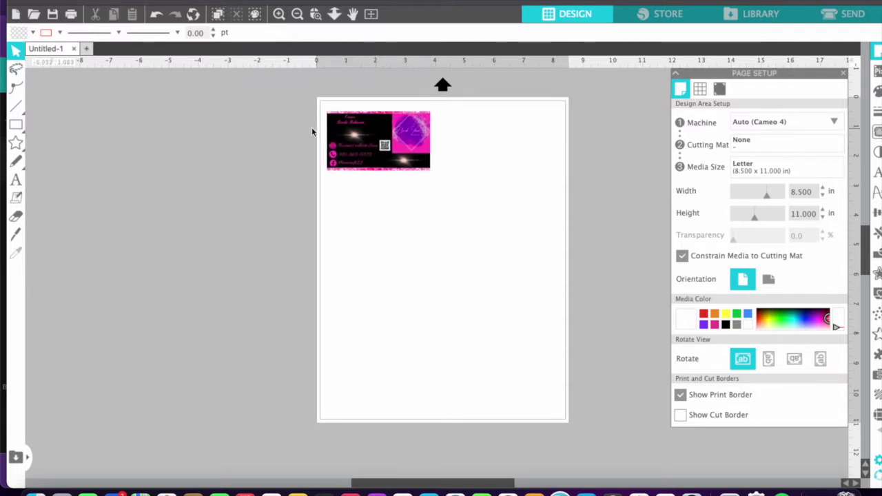
pyautogui.click(368, 165)
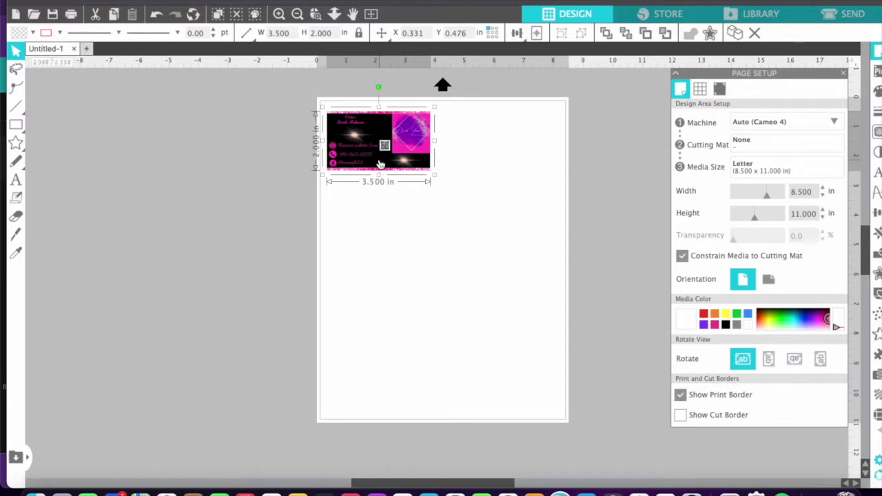
pyautogui.moveTo(377, 157); pyautogui.dragTo(376, 152)
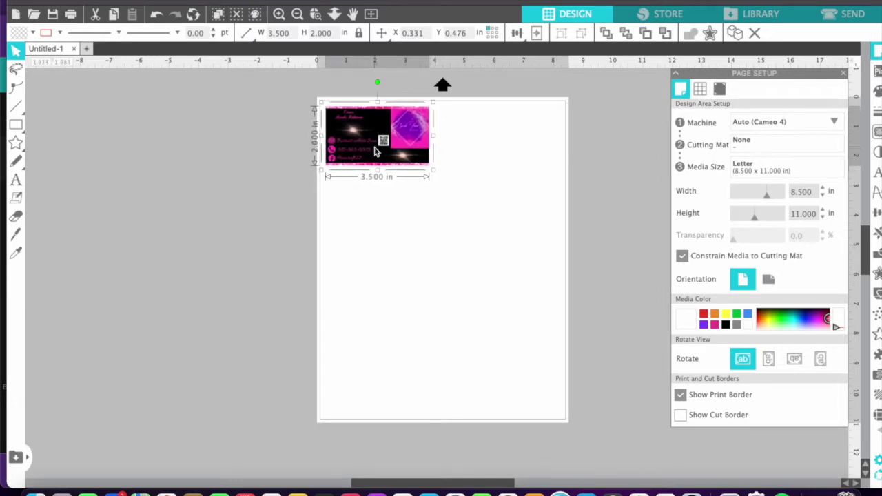
# Step: Fine-tune the business card's position within the print border to about X 0.234 in, Y 0.338 in
pyautogui.click(279, 14)
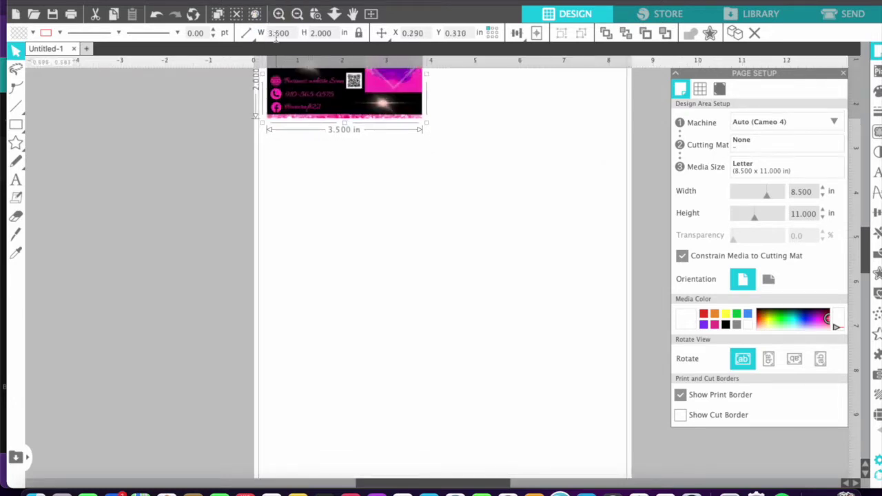
pyautogui.scroll(5, 408, 186)
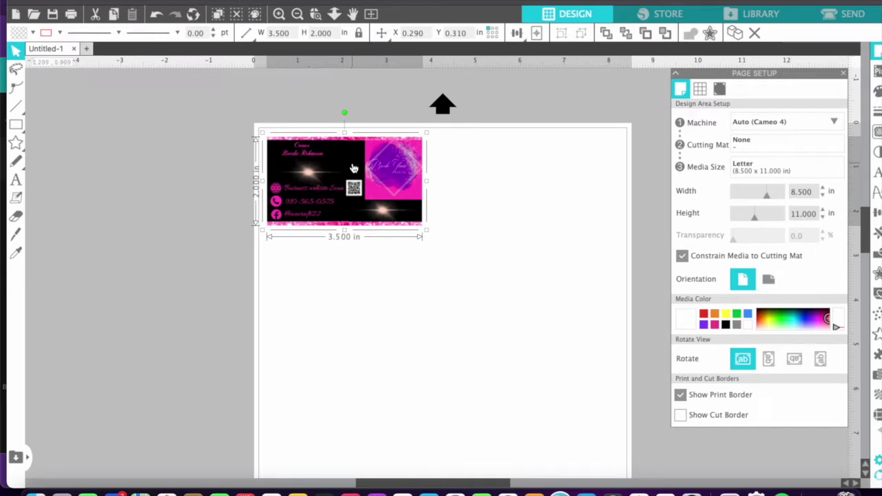
pyautogui.moveTo(363, 190)
pyautogui.mouseDown()
pyautogui.moveTo(372, 191)
pyautogui.moveTo(356, 183)
pyautogui.moveTo(368, 197)
pyautogui.mouseUp()
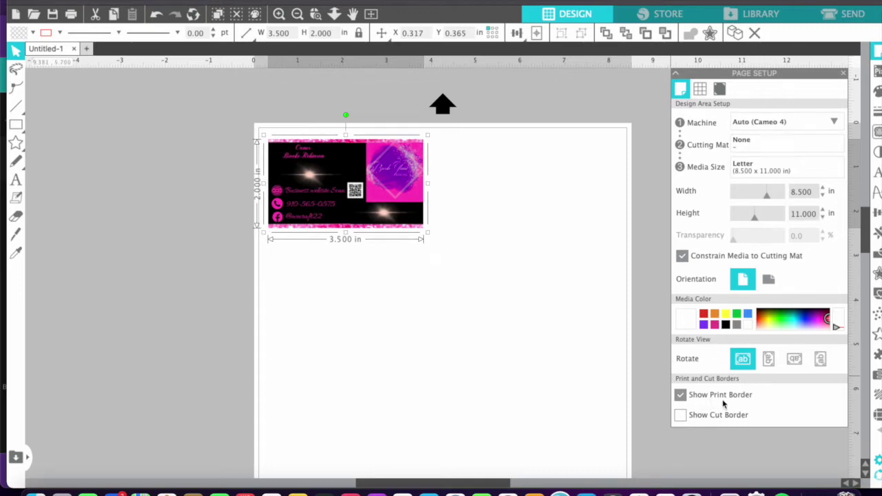
pyautogui.click(680, 396)
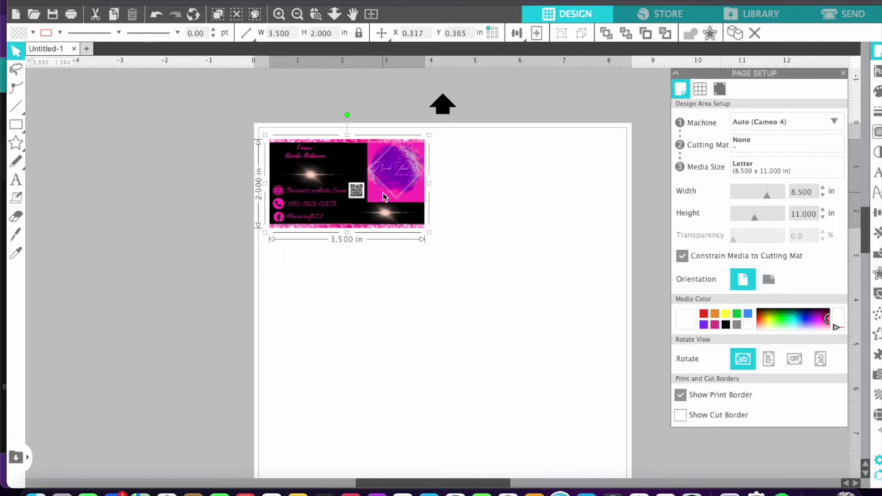
pyautogui.click(433, 209)
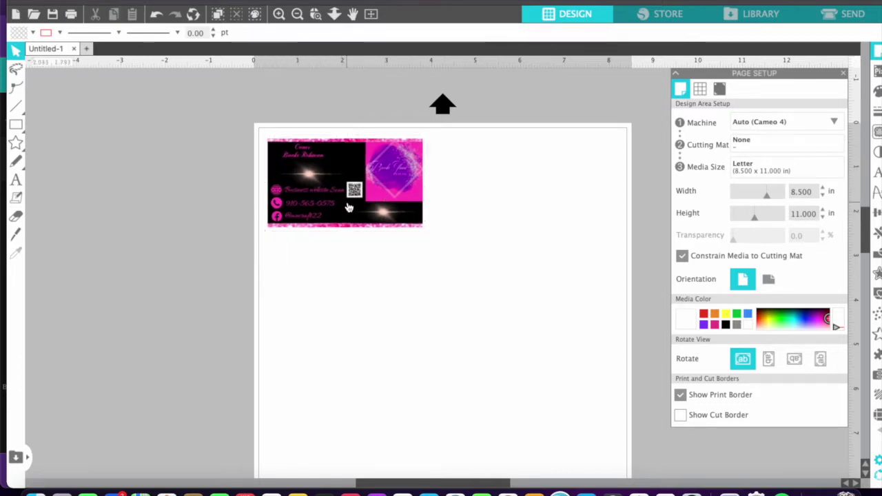
pyautogui.moveTo(350, 204); pyautogui.dragTo(349, 206)
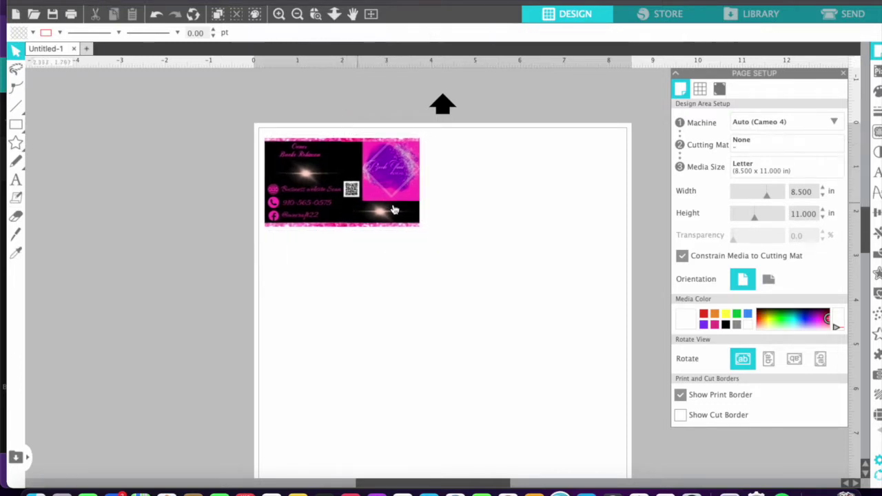
# Step: Duplicate the business card twice and stack the two copies below the original with small gaps between them
pyautogui.click(407, 193)
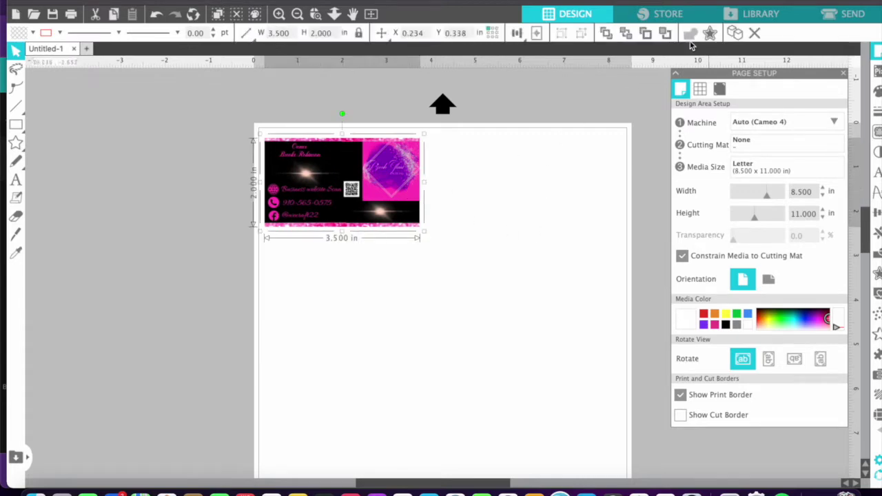
pyautogui.click(733, 36)
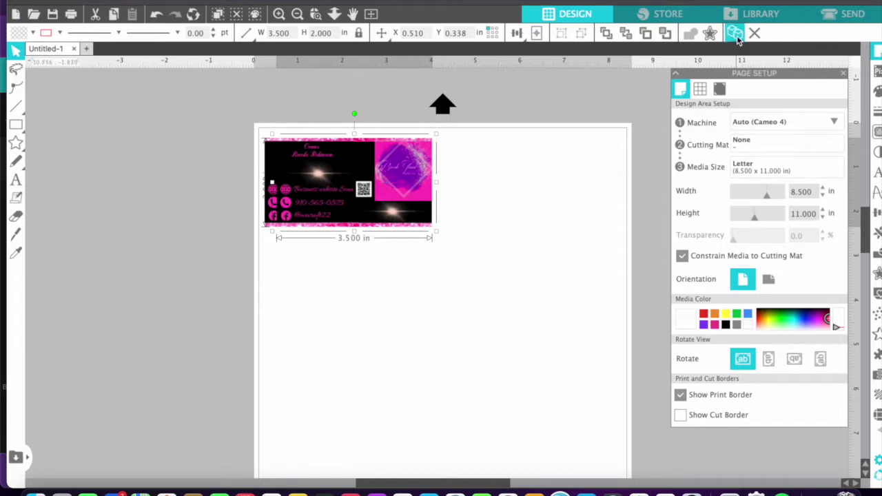
pyautogui.click(737, 36)
pyautogui.moveTo(342, 200); pyautogui.dragTo(348, 294)
pyautogui.moveTo(352, 204); pyautogui.dragTo(346, 392)
pyautogui.click(600, 262)
# Step: Duplicate the third card and place the copy directly below it as the fourth in the column, at about Y 7.068 in
pyautogui.scroll(-2, 521, 218)
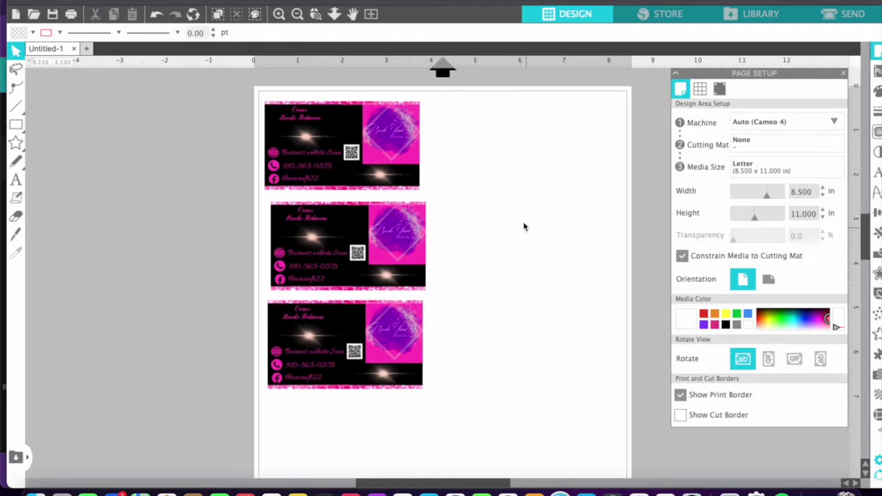
pyautogui.scroll(-1, 523, 226)
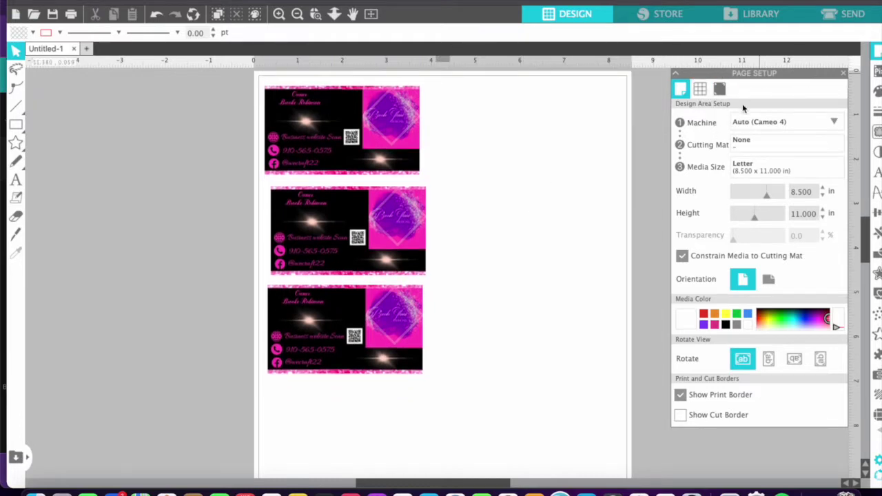
pyautogui.scroll(3, 531, 190)
pyautogui.click(376, 403)
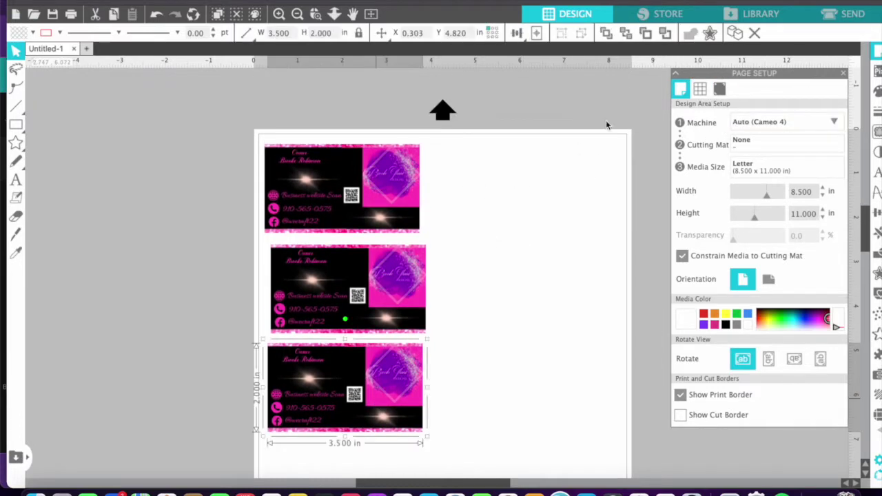
pyautogui.click(736, 34)
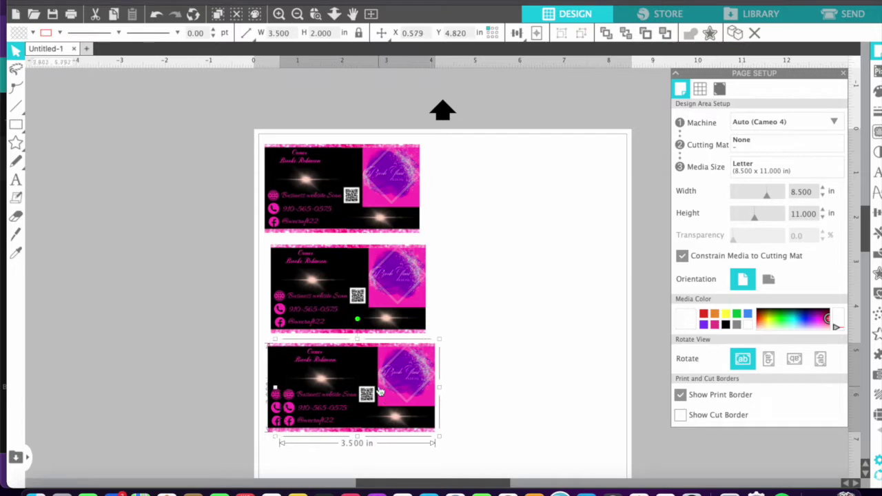
pyautogui.scroll(-3, 401, 372)
pyautogui.scroll(-2, 365, 331)
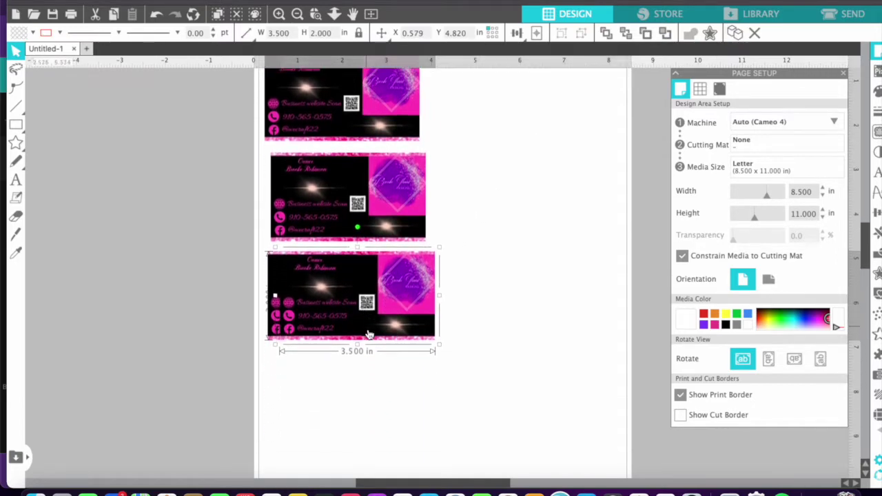
pyautogui.scroll(-2, 348, 304)
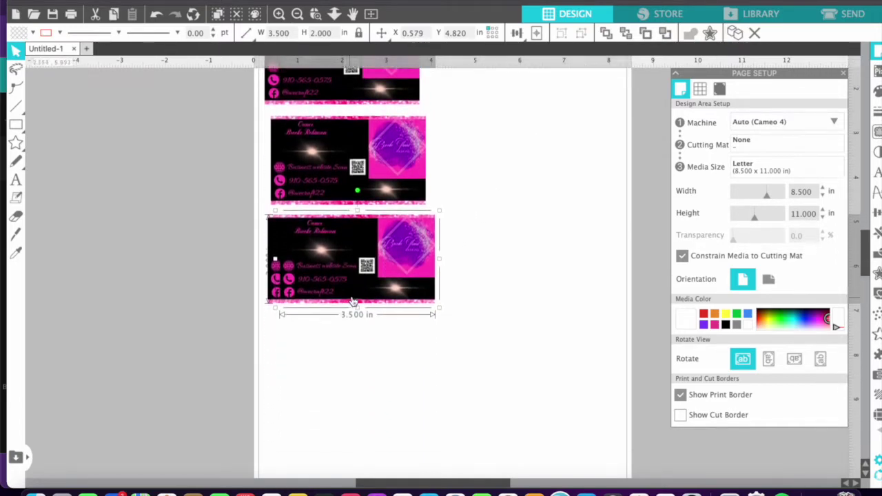
pyautogui.moveTo(330, 262); pyautogui.dragTo(337, 358)
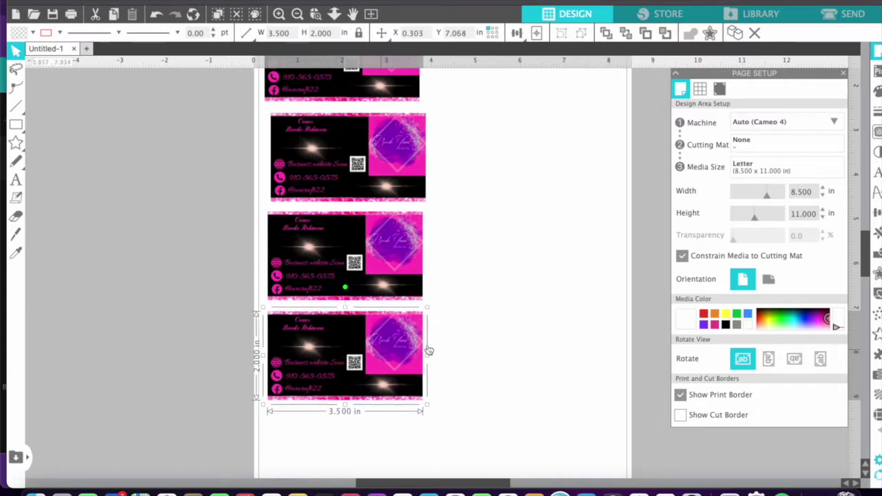
# Step: Duplicate the fourth card and place the copy beside it as the bottom card of a second column, level with the fourth card
pyautogui.click(734, 39)
pyautogui.scroll(-5, 413, 353)
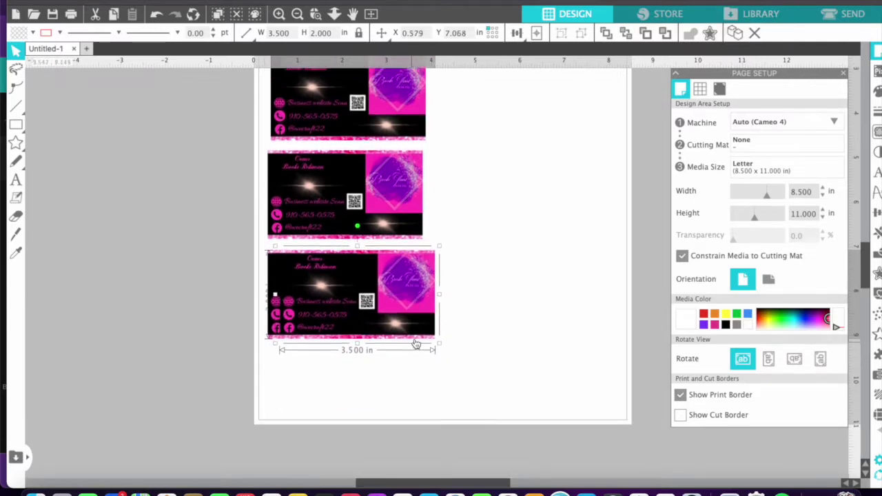
pyautogui.moveTo(339, 275); pyautogui.dragTo(506, 257)
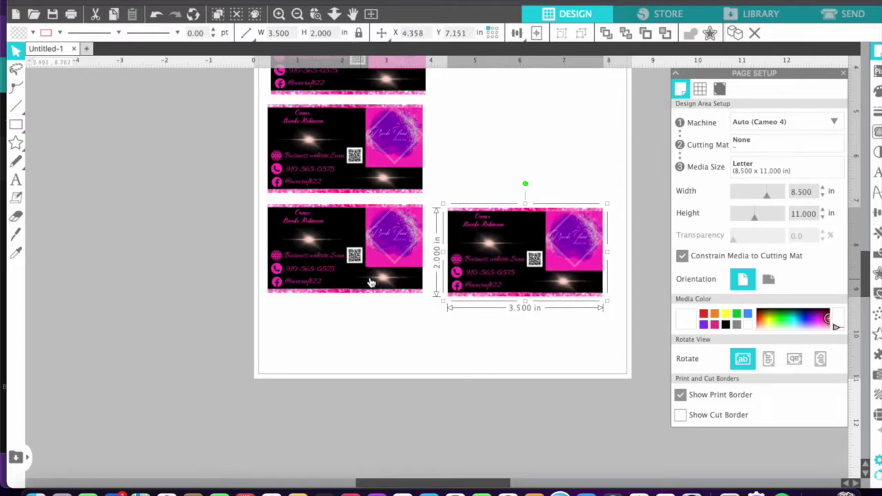
pyautogui.moveTo(524, 258); pyautogui.dragTo(523, 252)
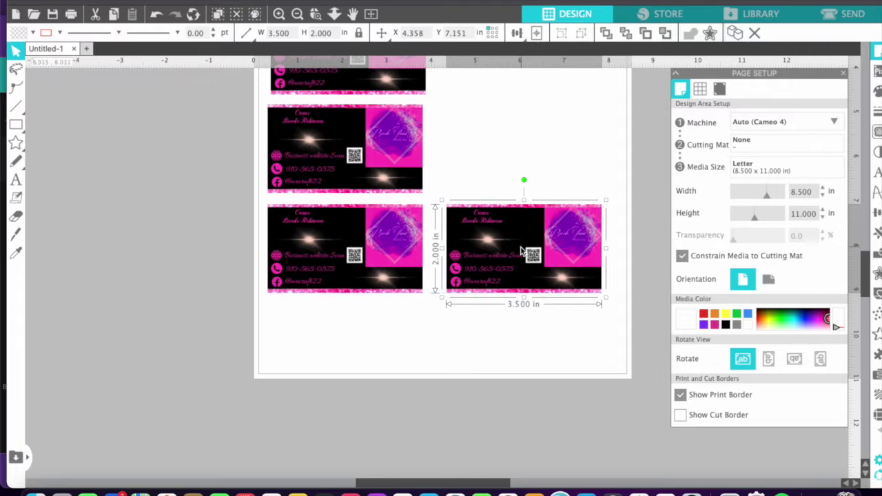
pyautogui.click(420, 336)
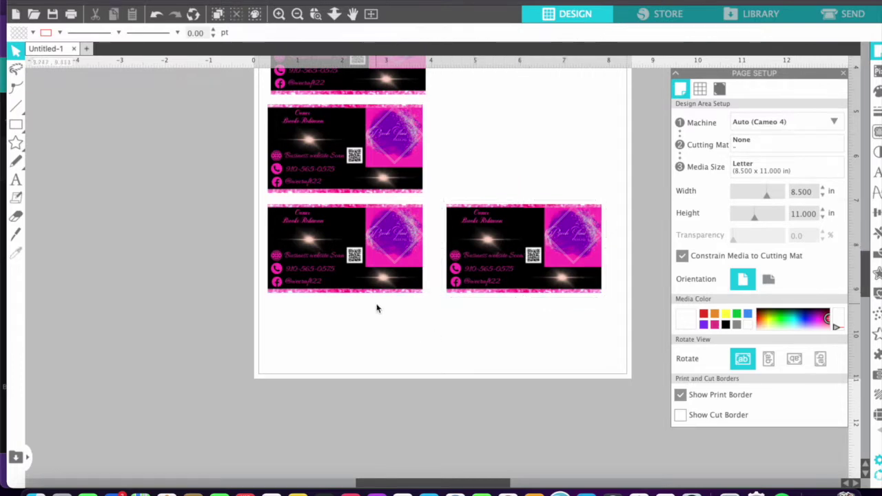
# Step: Line up the left edges of the upper cards in the left column with the cards below them
pyautogui.scroll(10, 350, 317)
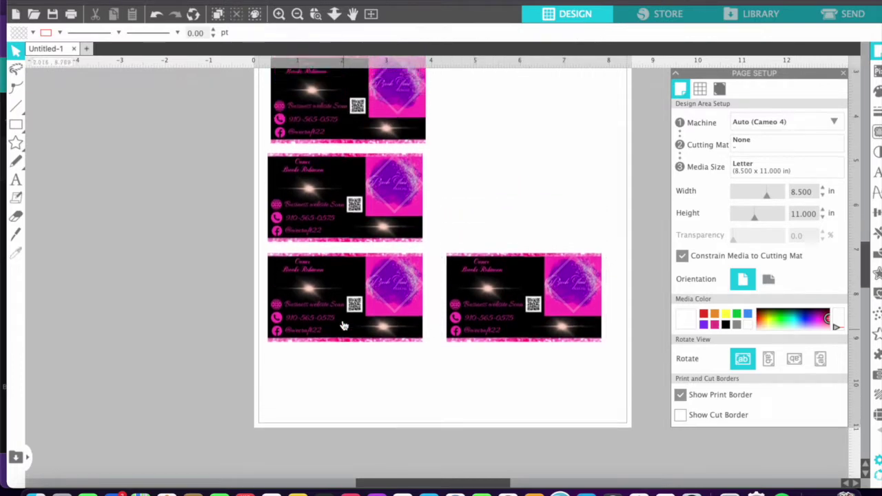
pyautogui.moveTo(348, 261); pyautogui.dragTo(343, 263)
pyautogui.moveTo(336, 186); pyautogui.dragTo(339, 185)
pyautogui.press('Escape')
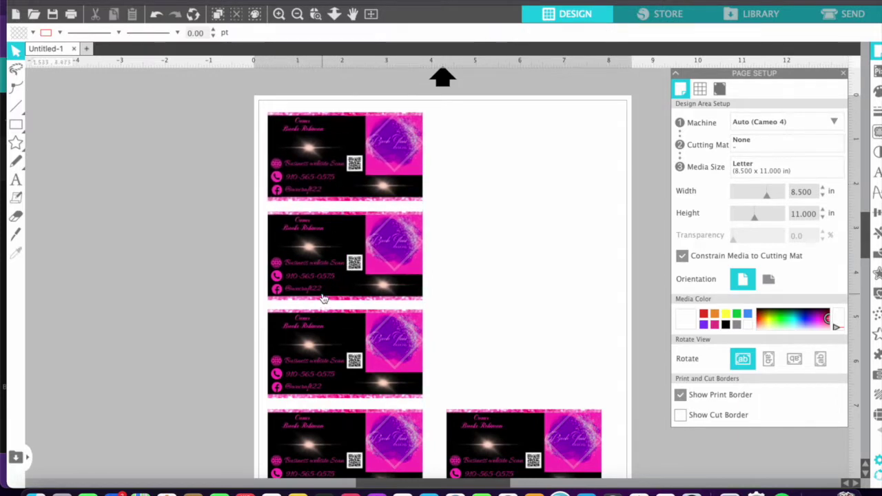
# Step: Shift both bottom-row cards and the third card of the left column slightly to the right on the page
pyautogui.scroll(-1, 321, 299)
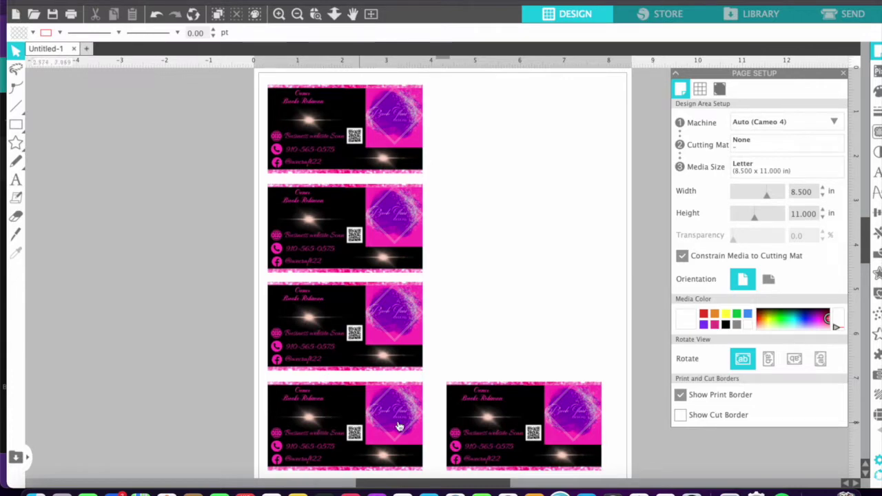
pyautogui.moveTo(535, 428); pyautogui.dragTo(542, 427)
pyautogui.press('Escape')
pyautogui.moveTo(385, 419); pyautogui.dragTo(390, 415)
pyautogui.moveTo(354, 343); pyautogui.dragTo(358, 342)
pyautogui.press('Escape')
# Step: Shift the top two cards of the left column slightly right, placing the second at about X 0.469 in, Y 2.614 in
pyautogui.moveTo(324, 249); pyautogui.dragTo(333, 250)
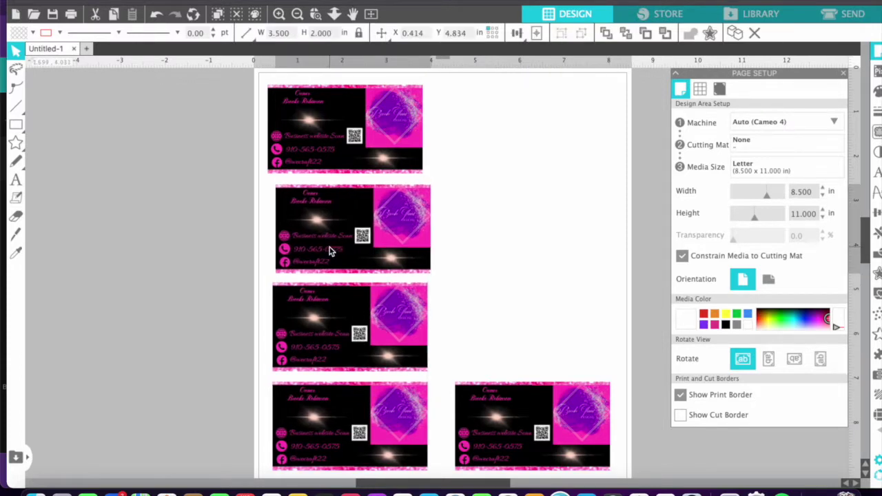
pyautogui.press('Escape')
pyautogui.moveTo(311, 151); pyautogui.dragTo(319, 143)
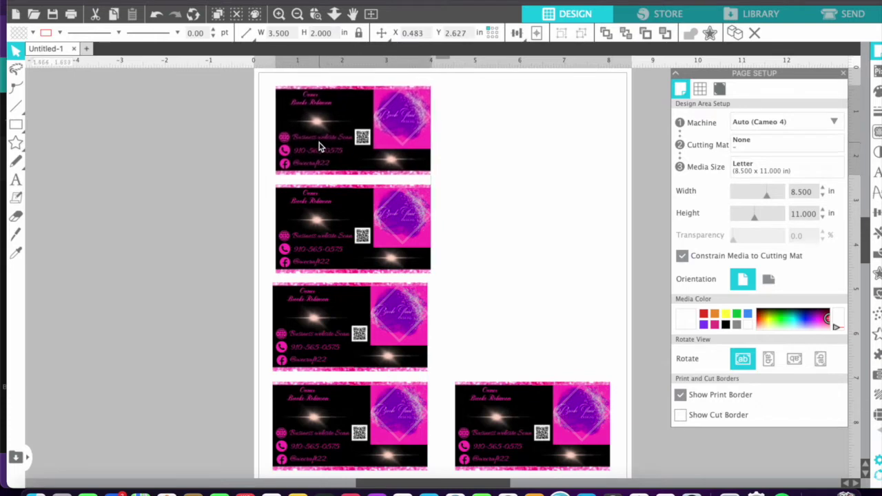
pyautogui.press('Escape')
pyautogui.moveTo(379, 258); pyautogui.dragTo(378, 256)
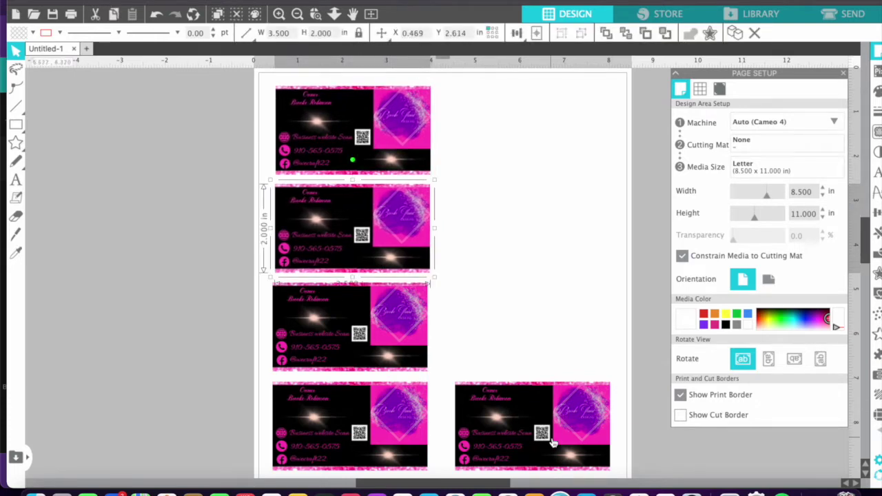
# Step: Duplicate the bottom card of the right column and place the copy directly above it, at about X 4.400 in, Y 4.834 in
pyautogui.scroll(-2, 539, 358)
pyautogui.moveTo(510, 383); pyautogui.dragTo(507, 288)
pyautogui.click(734, 34)
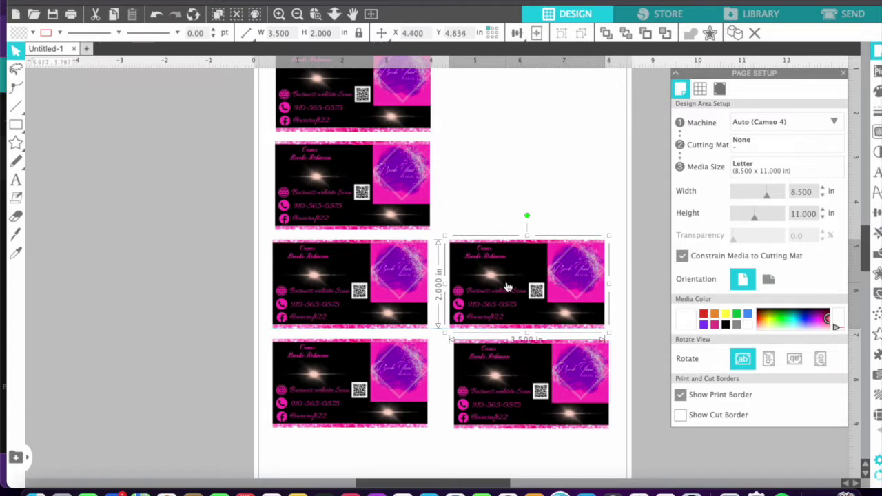
# Step: Duplicate the third card of the right column twice and place the copies in the column's second and top rows
pyautogui.scroll(4, 620, 163)
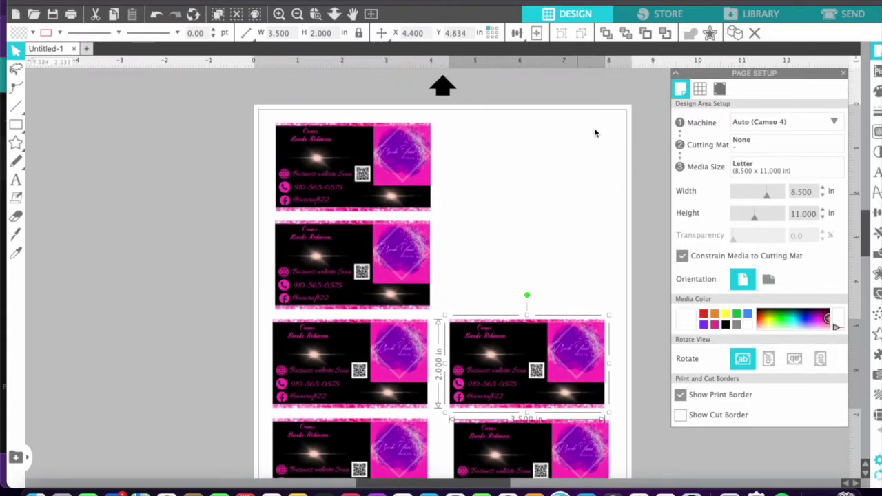
pyautogui.click(736, 35)
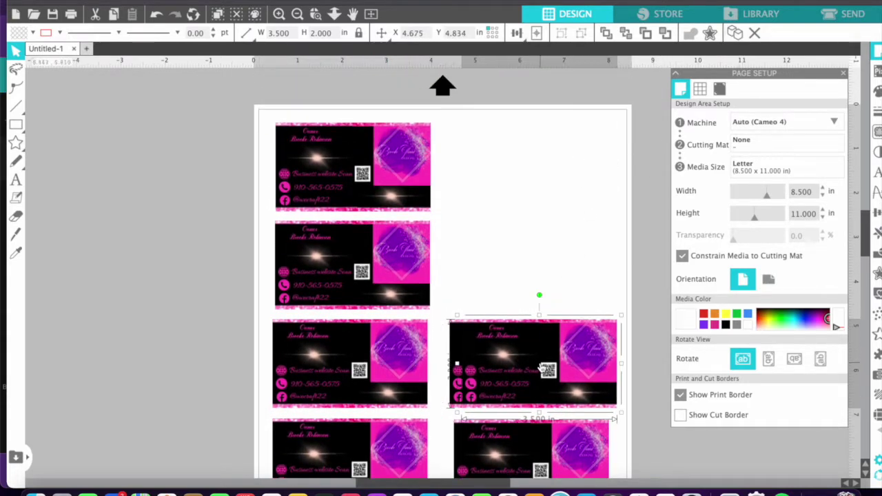
pyautogui.moveTo(497, 364); pyautogui.dragTo(475, 263)
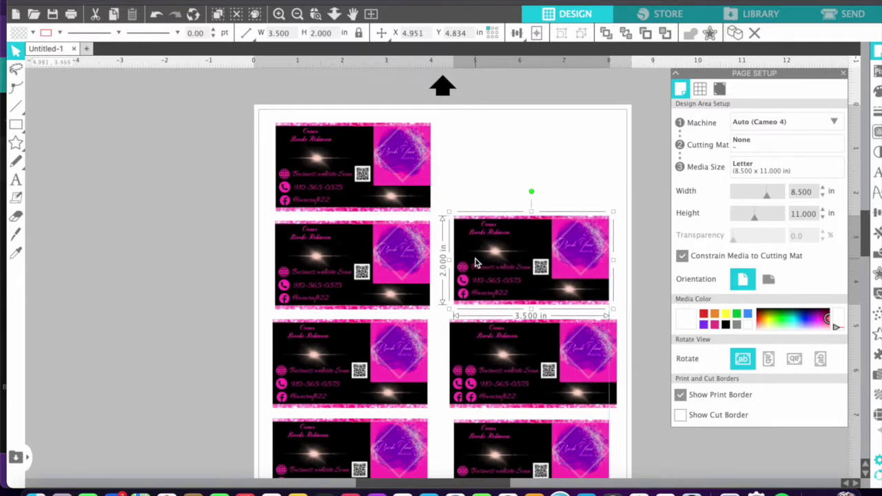
pyautogui.moveTo(498, 364); pyautogui.dragTo(490, 162)
# Step: Line up the upper three cards of the right column, placing the top one at about X 4.400 in, Y 0.407 in
pyautogui.click(493, 210)
pyautogui.moveTo(520, 250); pyautogui.dragTo(518, 257)
pyautogui.click(528, 314)
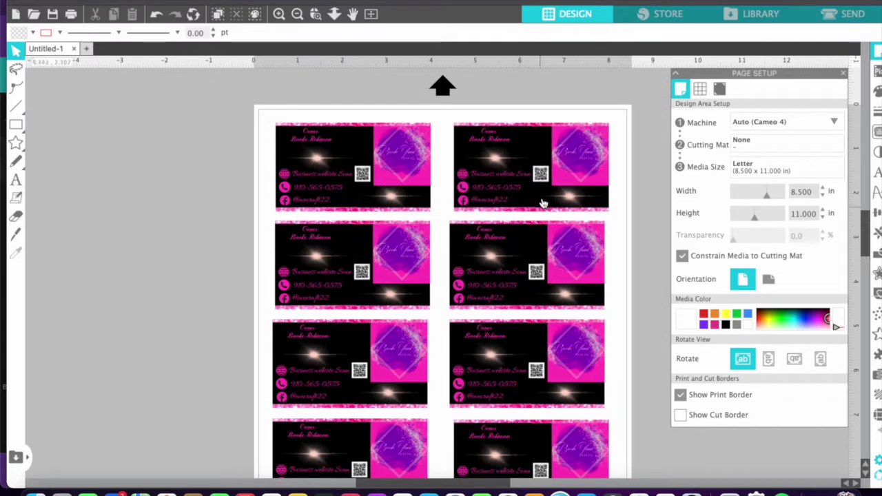
pyautogui.moveTo(548, 196); pyautogui.dragTo(544, 192)
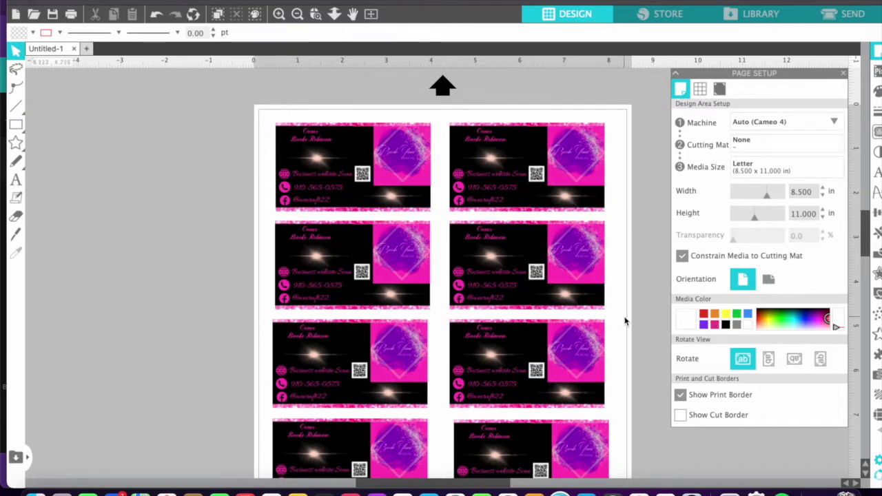
# Step: Shift the left column's bottom two cards slightly right to match those above, the bottom one to about X 0.483 in, Y 7.096 in
pyautogui.scroll(-5, 315, 315)
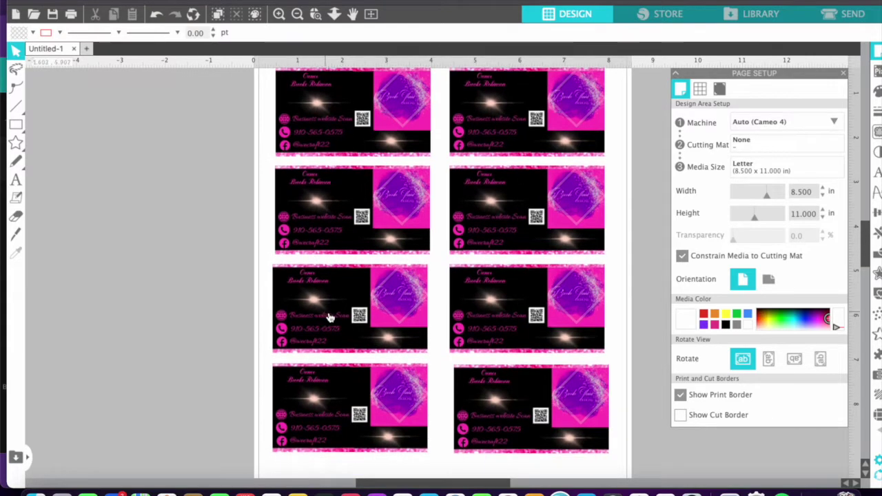
pyautogui.moveTo(377, 374); pyautogui.dragTo(381, 375)
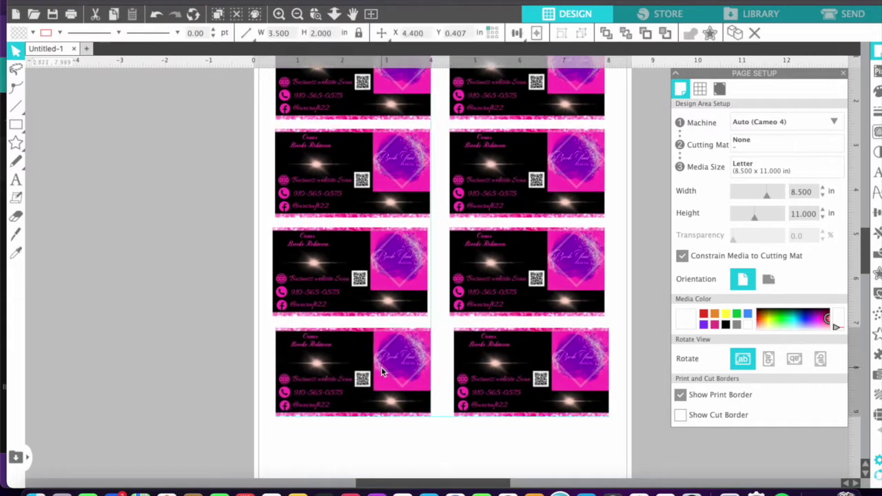
pyautogui.click(361, 322)
pyautogui.moveTo(351, 300); pyautogui.dragTo(354, 299)
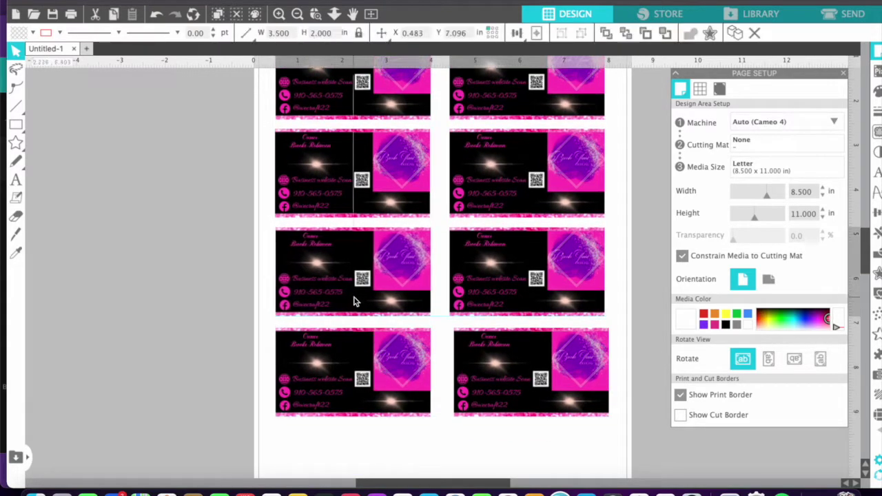
pyautogui.click(340, 186)
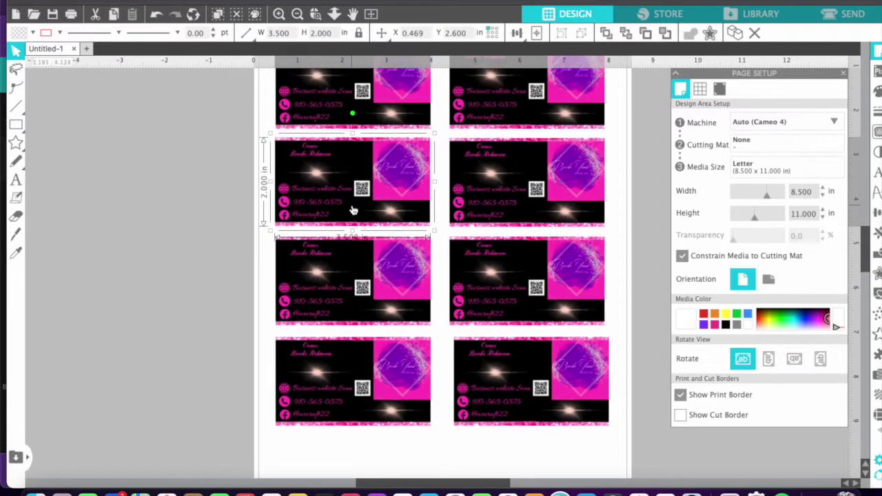
# Step: Deselect the card and open the print preview of the finished business card page
pyautogui.scroll(5, 350, 207)
pyautogui.scroll(3, 358, 221)
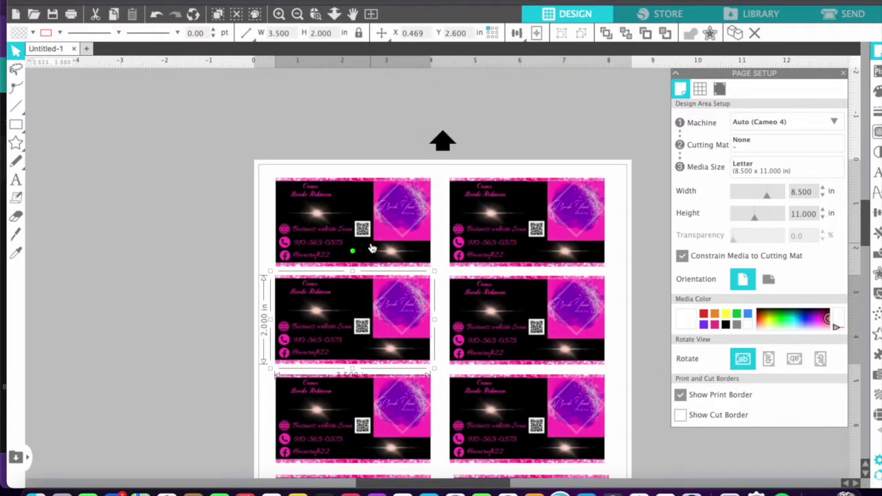
pyautogui.scroll(-12, 498, 224)
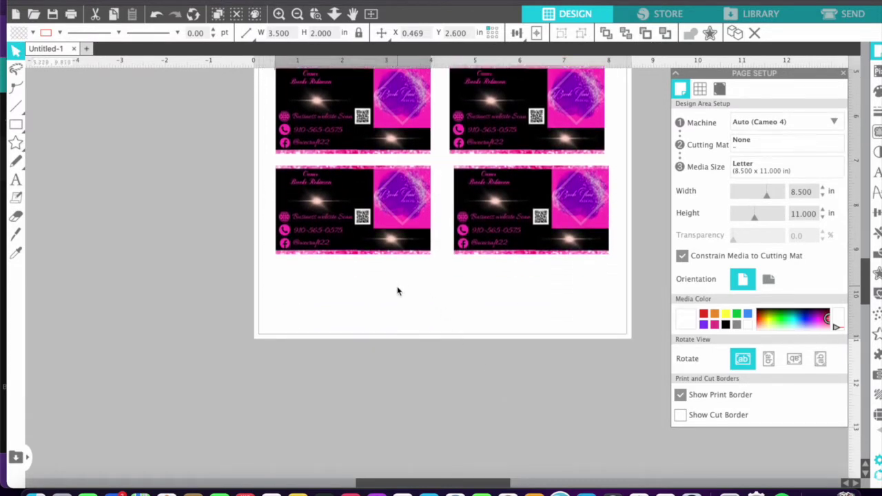
pyautogui.click(459, 298)
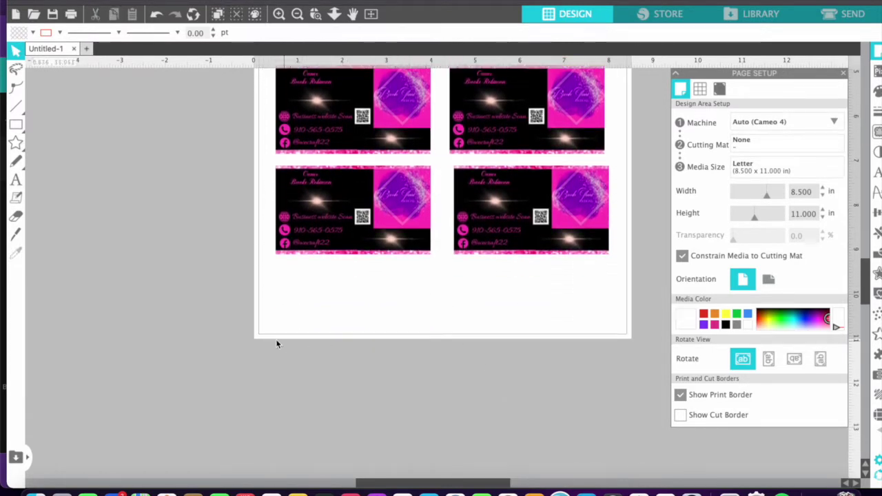
pyautogui.scroll(3, 461, 338)
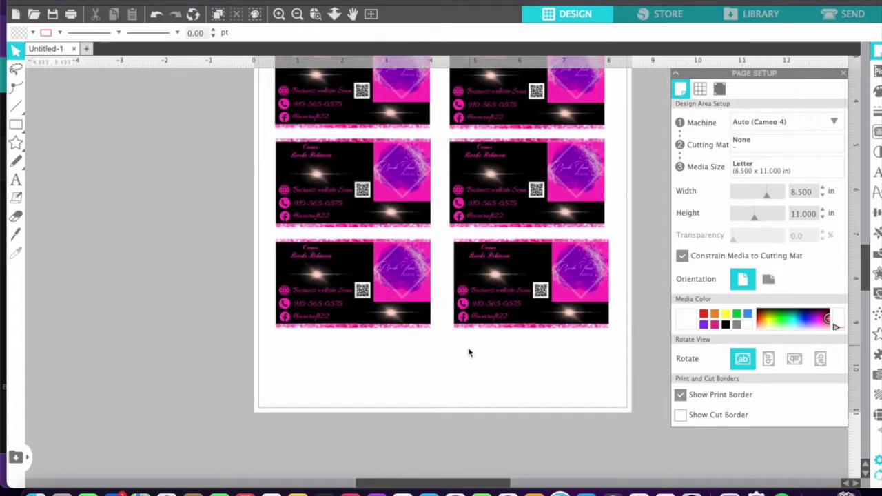
pyautogui.scroll(6, 468, 352)
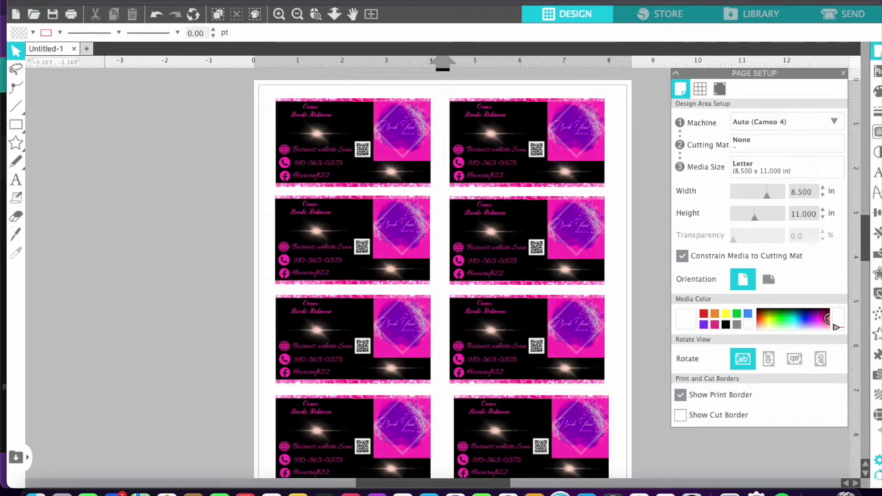
pyautogui.click(119, 2)
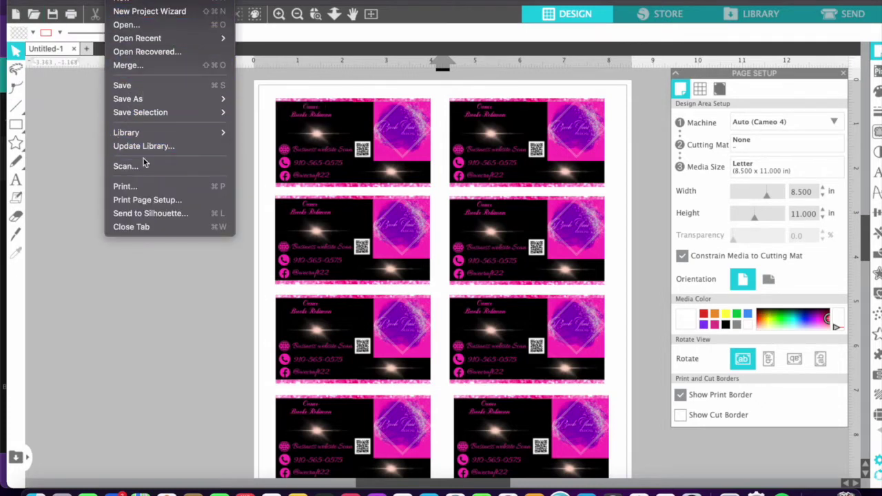
pyautogui.click(142, 186)
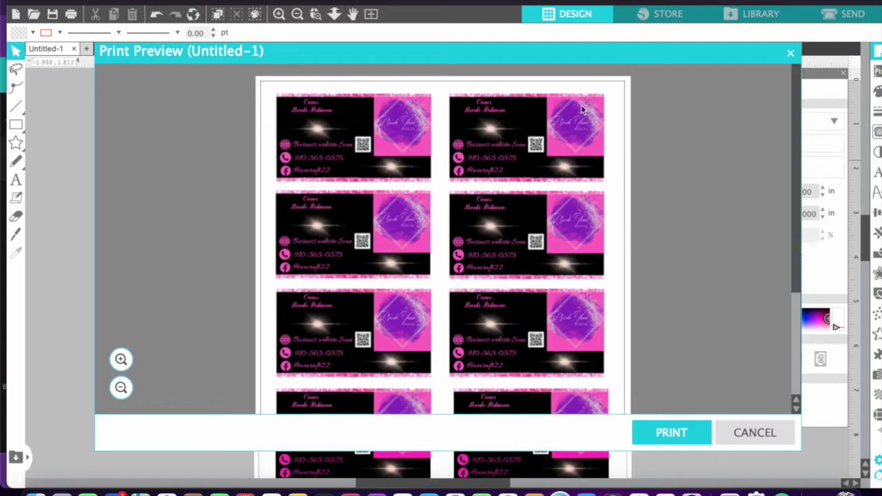
# Step: Examine all rows of cards in the print preview, including their placement inside the print border
pyautogui.scroll(-2, 689, 209)
pyautogui.scroll(2, 690, 210)
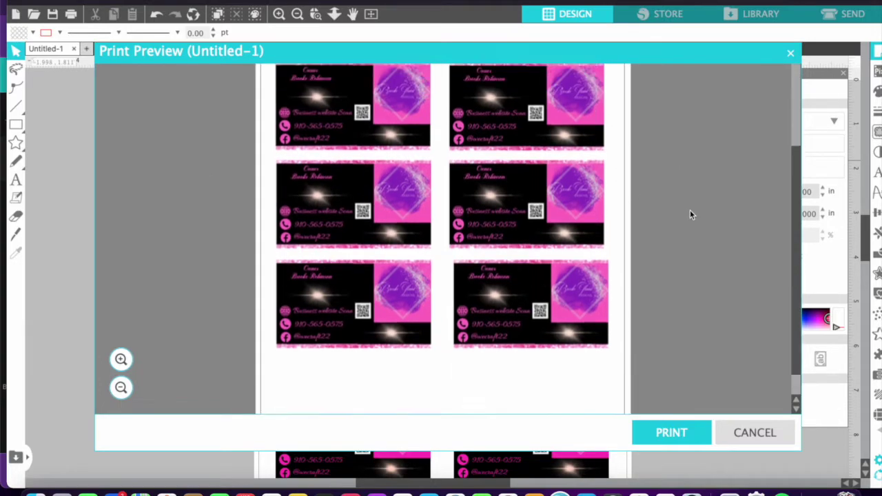
pyautogui.scroll(-2, 685, 214)
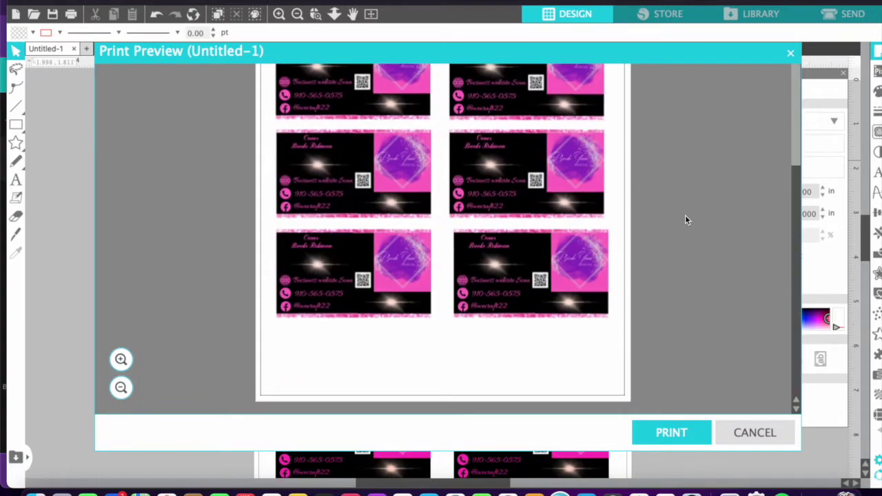
pyautogui.scroll(2, 685, 216)
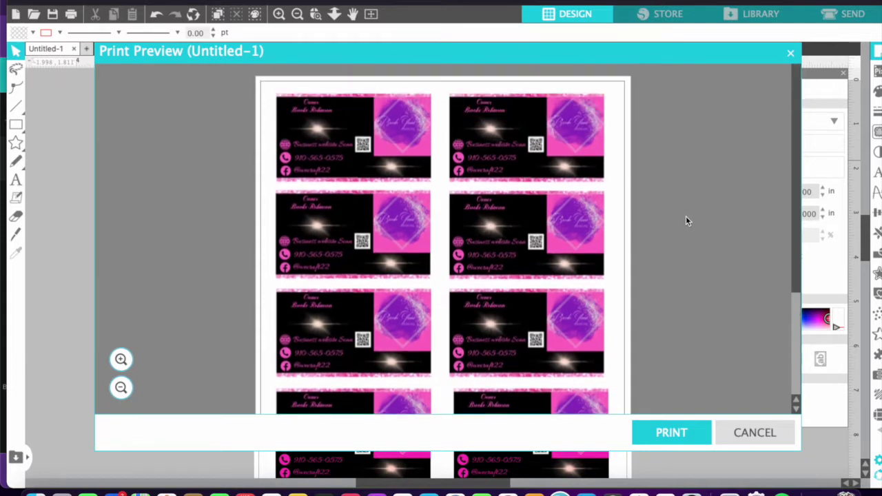
pyautogui.scroll(-4, 686, 215)
pyautogui.scroll(-1, 689, 218)
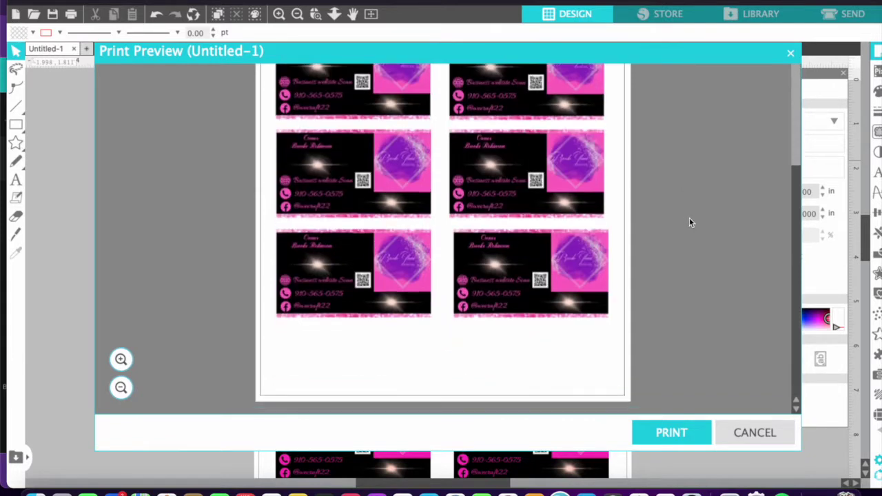
pyautogui.scroll(3, 689, 219)
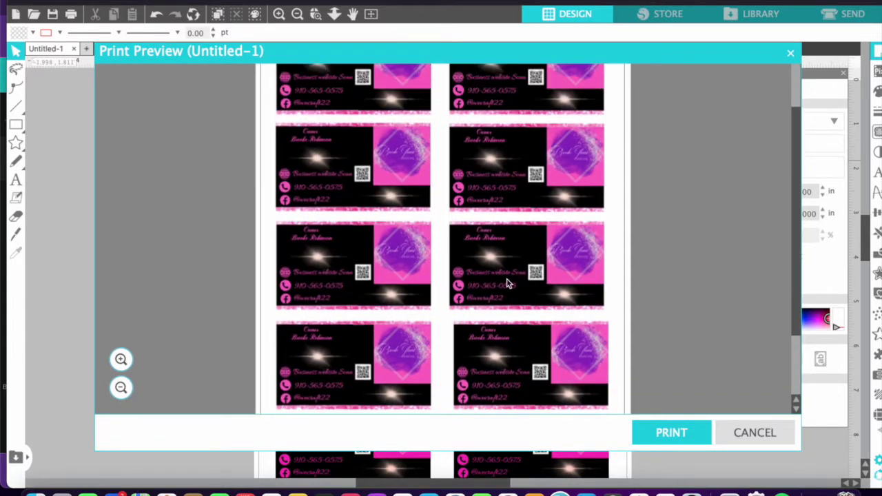
pyautogui.scroll(-3, 586, 253)
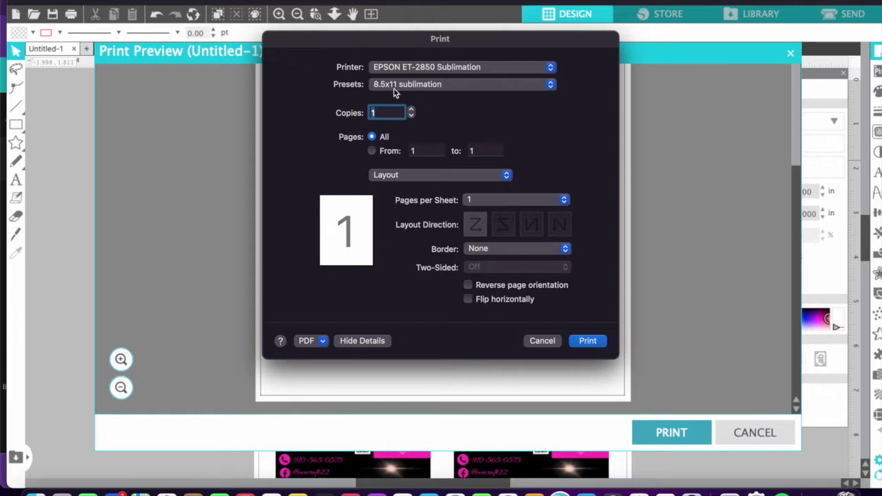
# Step: Check the media type, quality and mirror settings, and print the page on the EPSON ET-2850 Sublimation with the 8.5x11 sublimation preset
pyautogui.click(419, 181)
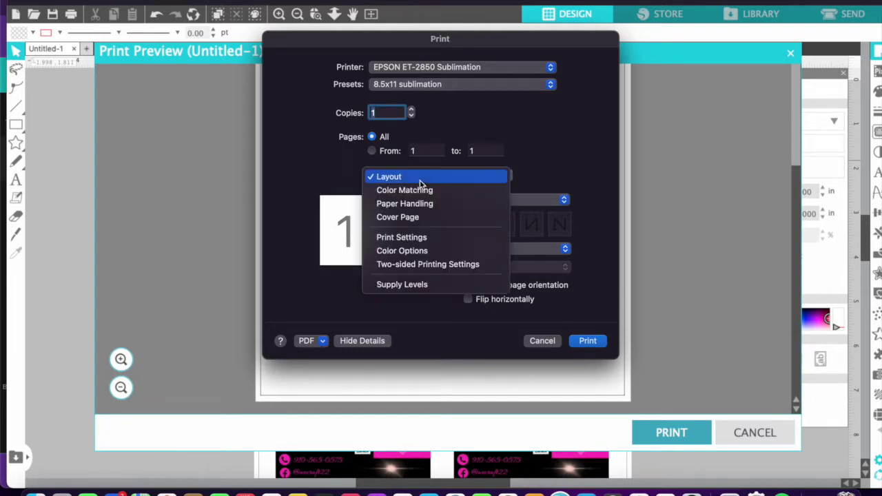
pyautogui.click(412, 241)
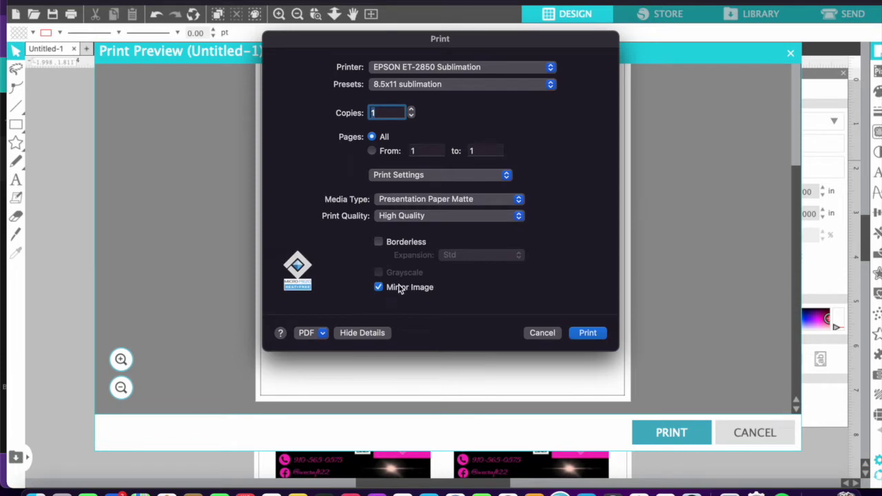
pyautogui.click(587, 333)
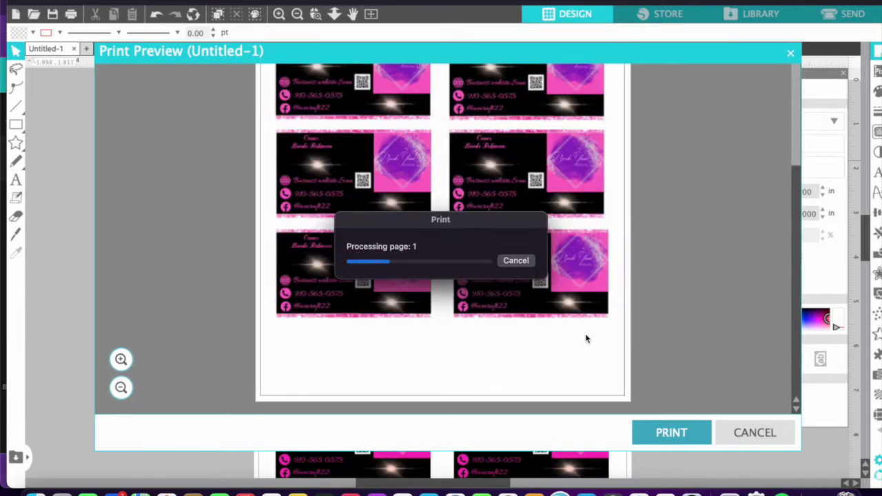